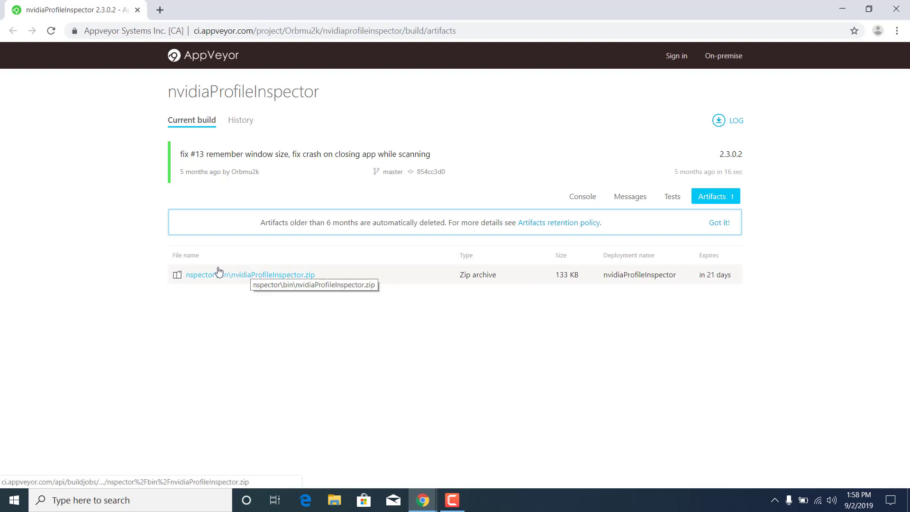
Download the nvidiaProfileInspector.zip artifact from AppVeyor and open it in WinRAR
left_click(210, 275)
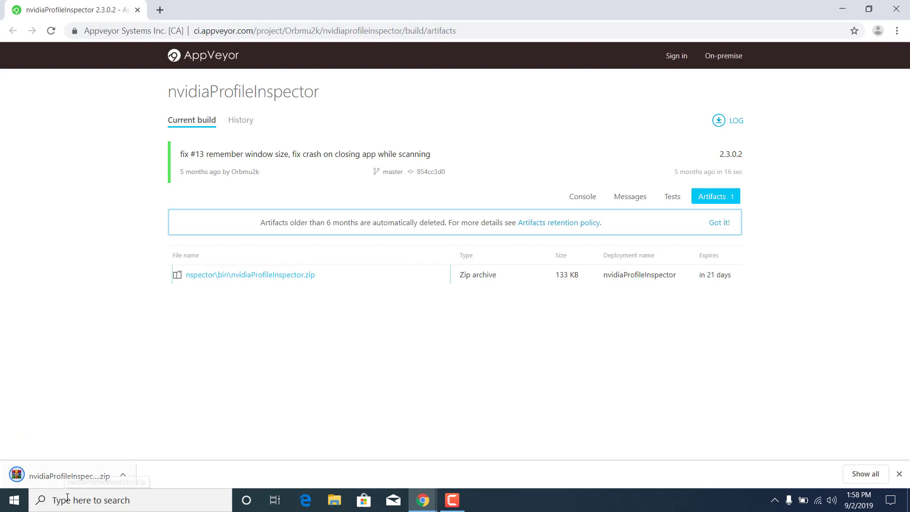
left_click(66, 476)
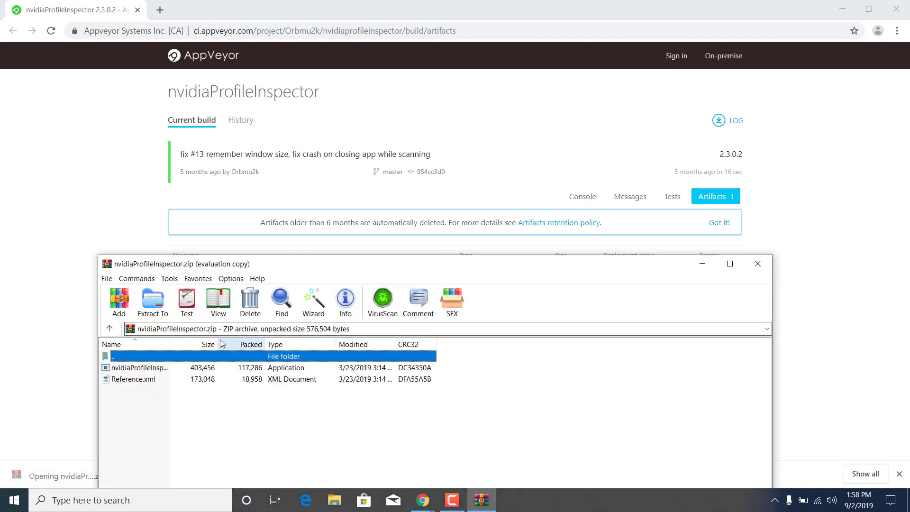
Extract the nvidiaProfileInspector application to C:\Users\PC\Desktop, then close WinRAR and minimise Chrome
left_click(276, 293)
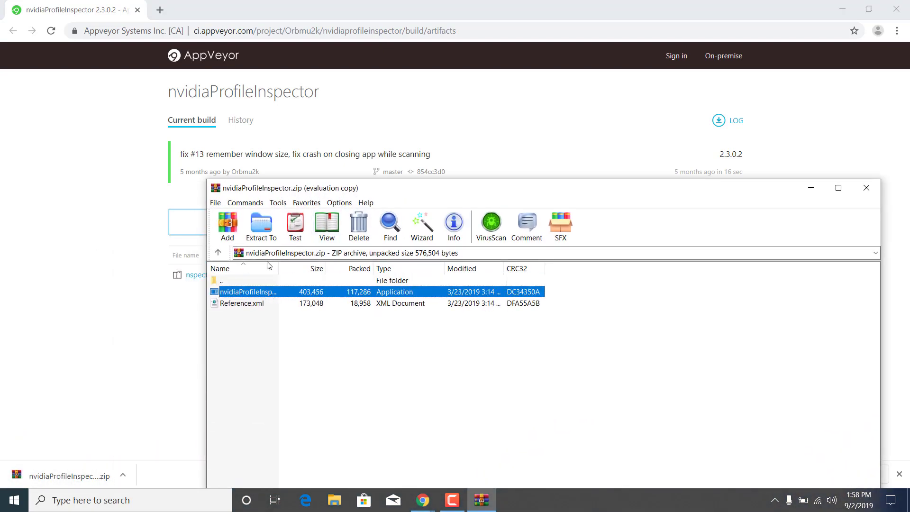
left_click(261, 227)
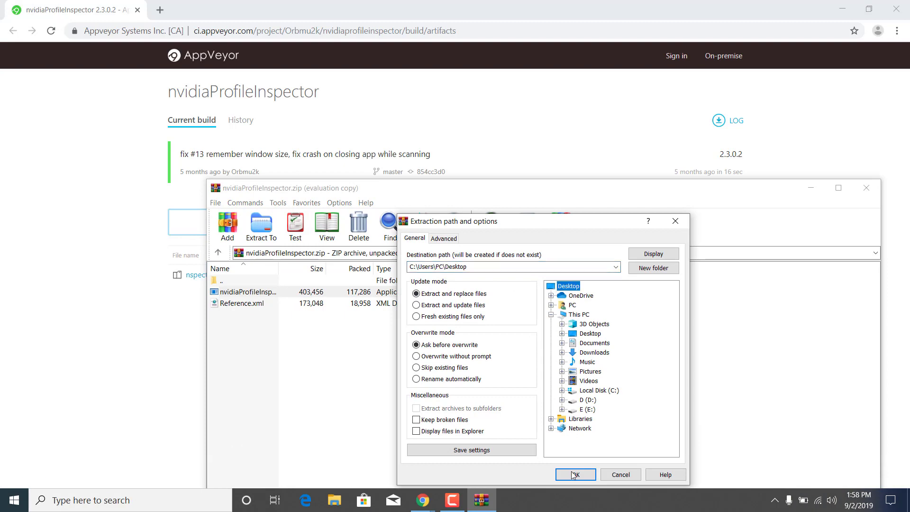
left_click(578, 475)
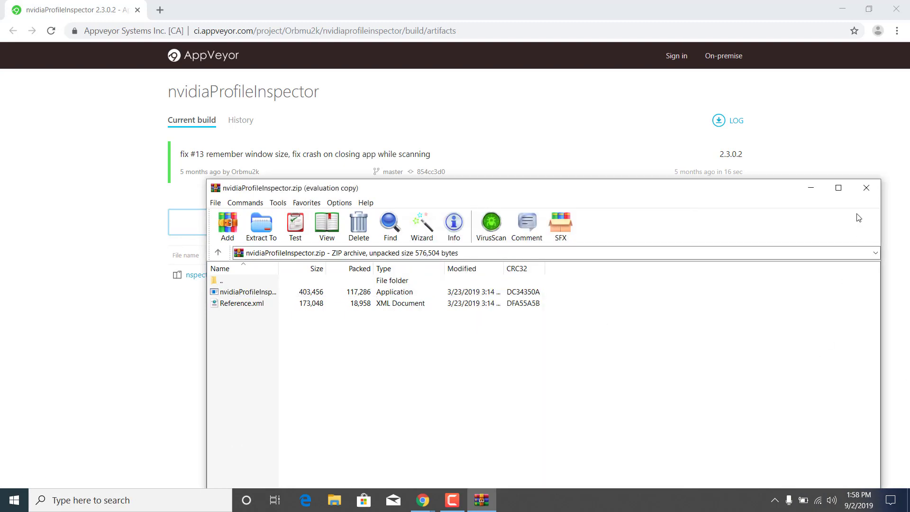
left_click(866, 188)
left_click(842, 9)
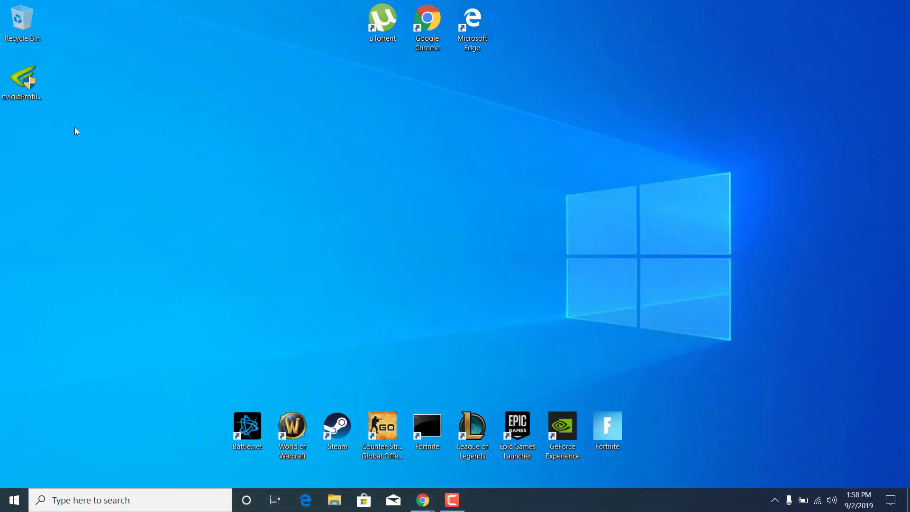
Launch nvidiaProfileInspector and load the Counter-strike: Global Offensive (csgo.exe) profile by searching 'counter'
double_click(22, 78)
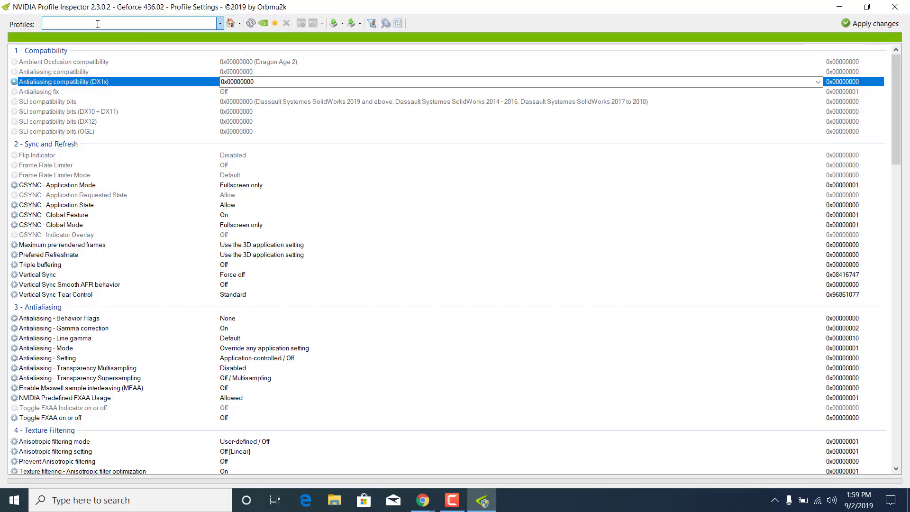
left_click(98, 23)
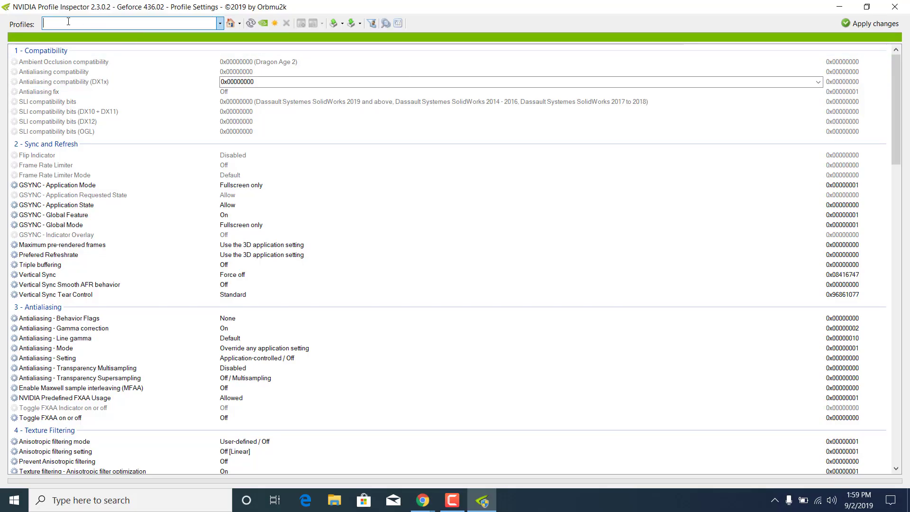
left_click(219, 24)
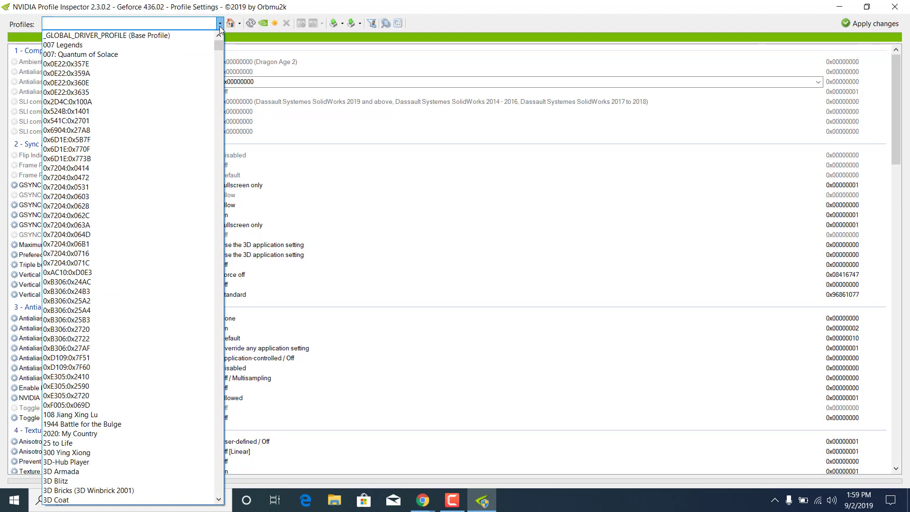
type("counter")
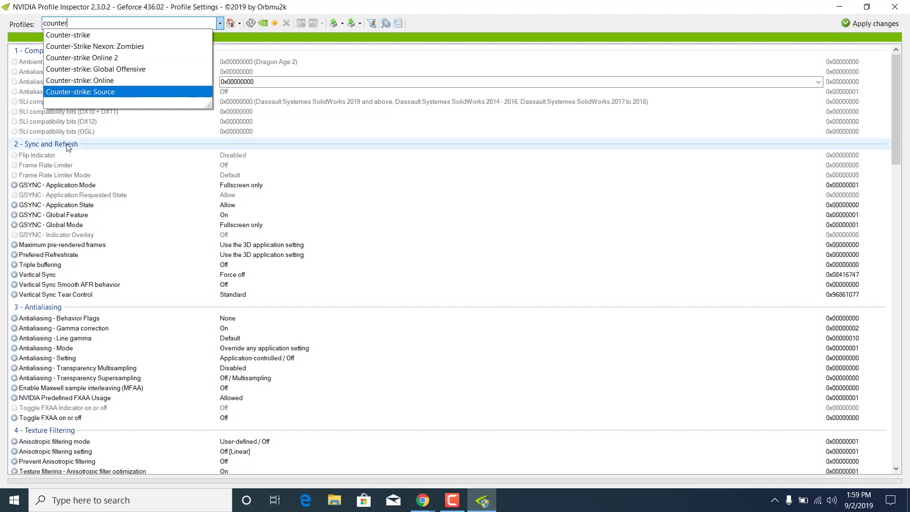
left_click(62, 70)
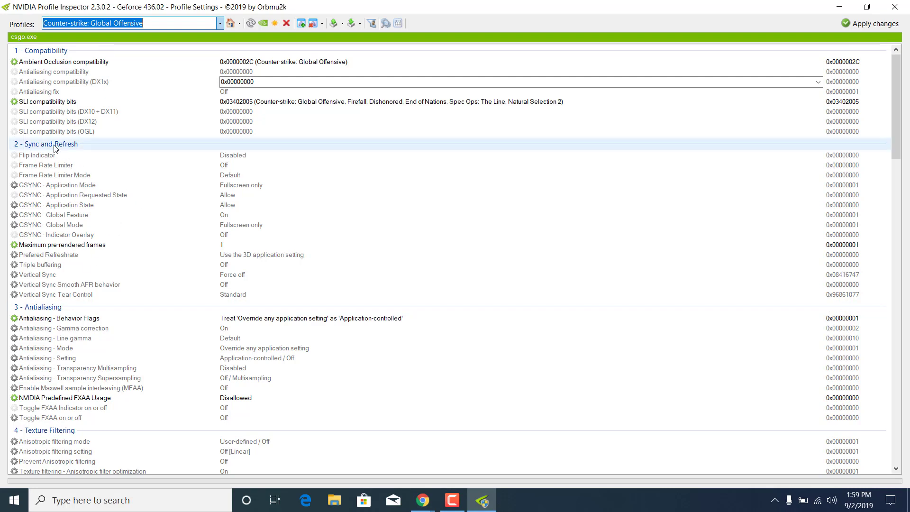
Set Frame Rate Limiter Mode to 0x00000010 ALLOW_ALL_MAXWELL, keep pre-rendered frames at 1, and apply
left_click(37, 175)
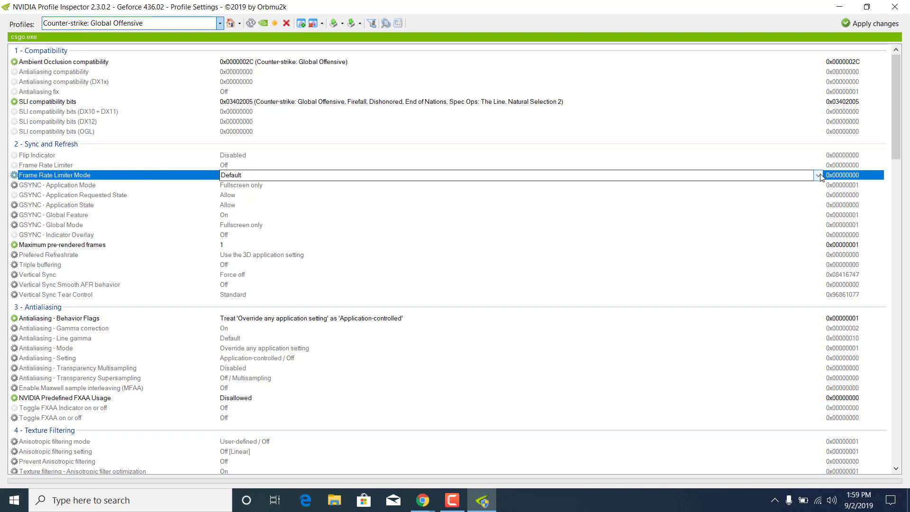
left_click(819, 175)
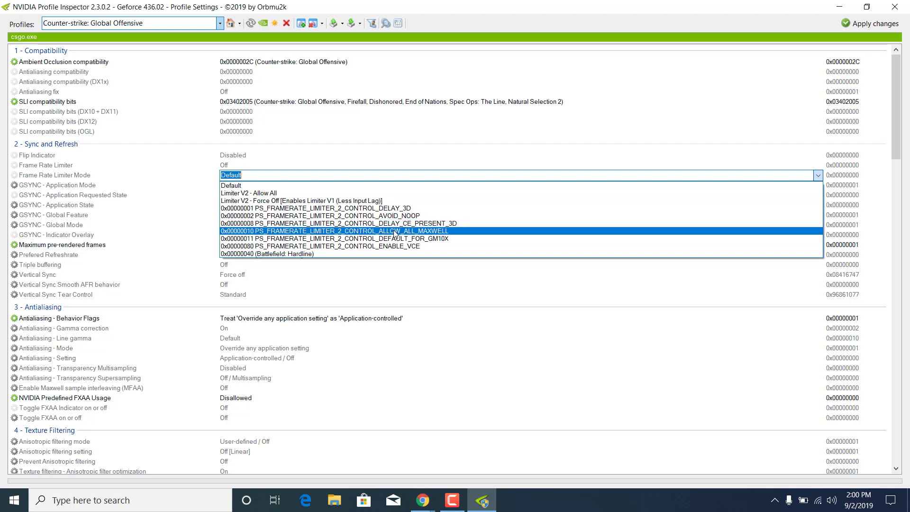
left_click(460, 235)
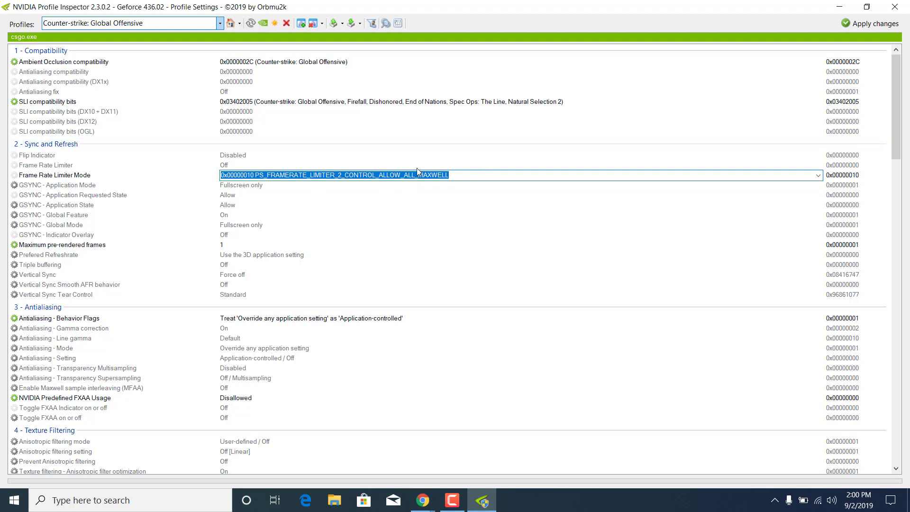
left_click(220, 249)
left_click(221, 245)
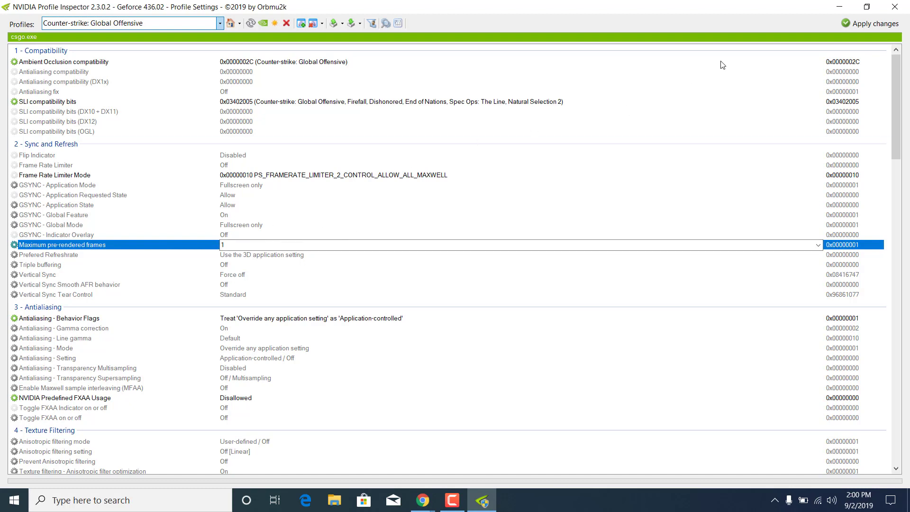
left_click(871, 24)
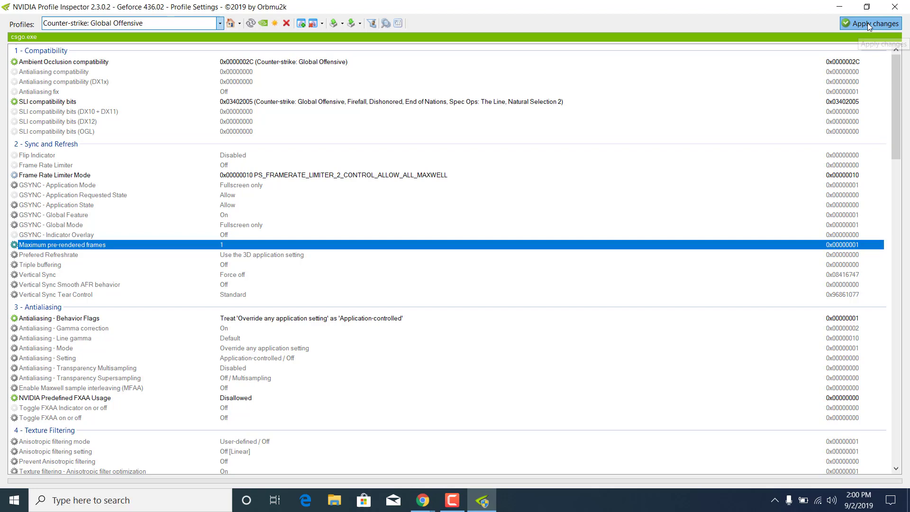
Close Profile Inspector and launch Registry Editor by searching 'reged' in Windows Search
left_click(894, 7)
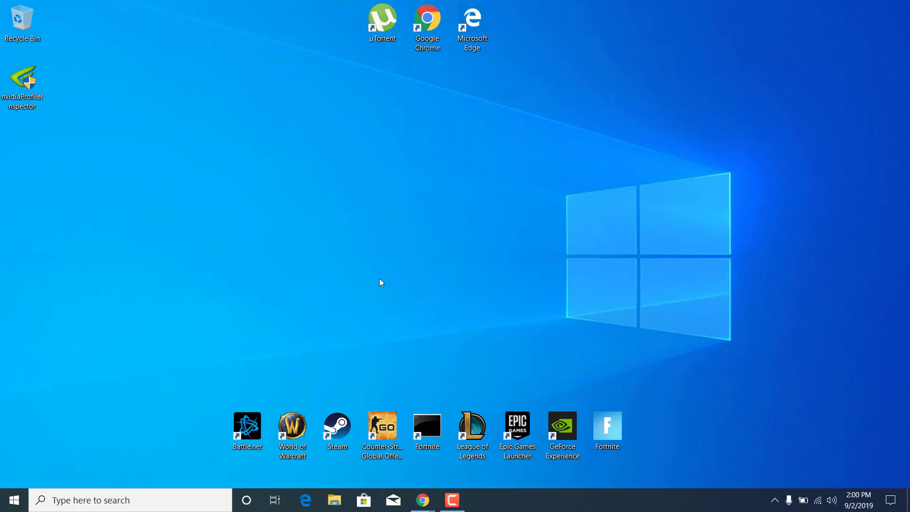
left_click(173, 497)
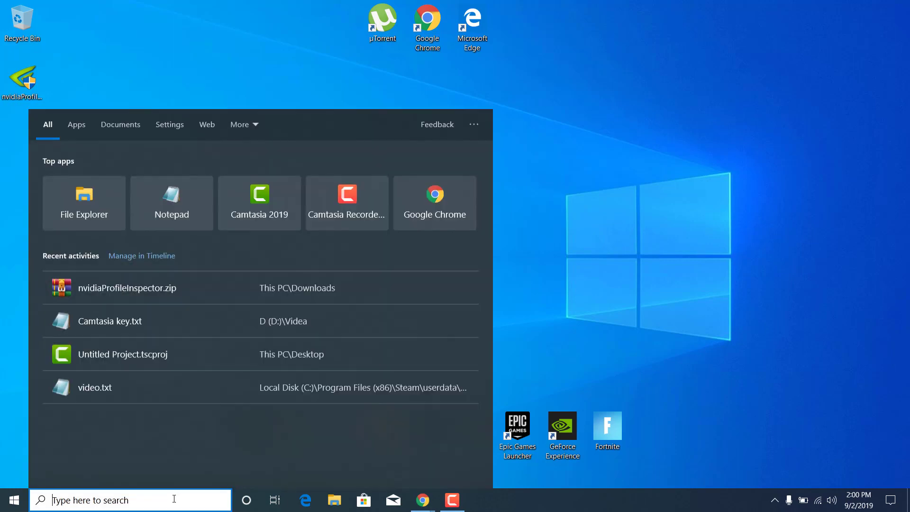
type("reged")
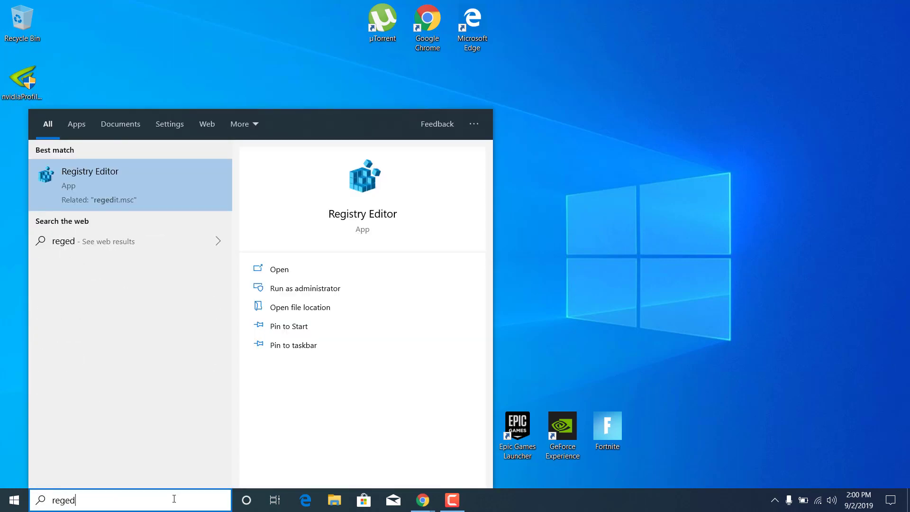
left_click(93, 176)
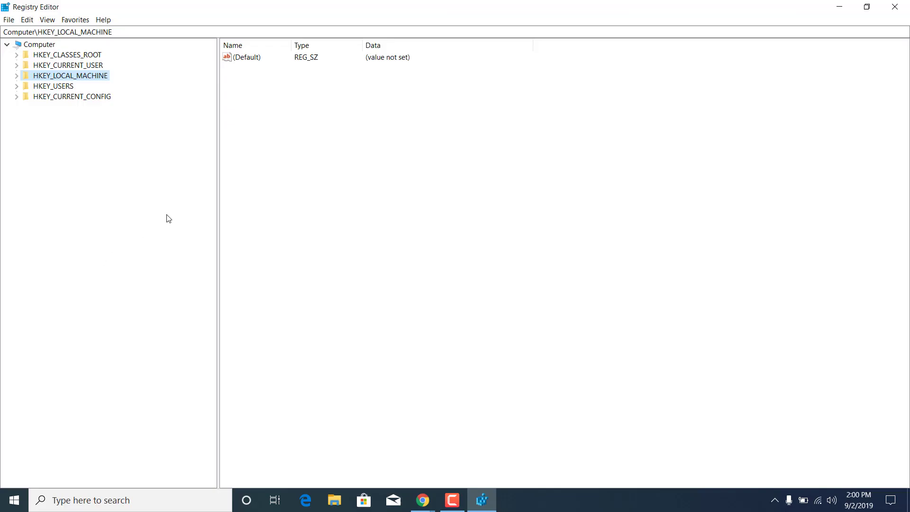
Expand HKEY_LOCAL_MACHINE > SYSTEM > CurrentControlSet > Services in the key tree
left_click(17, 76)
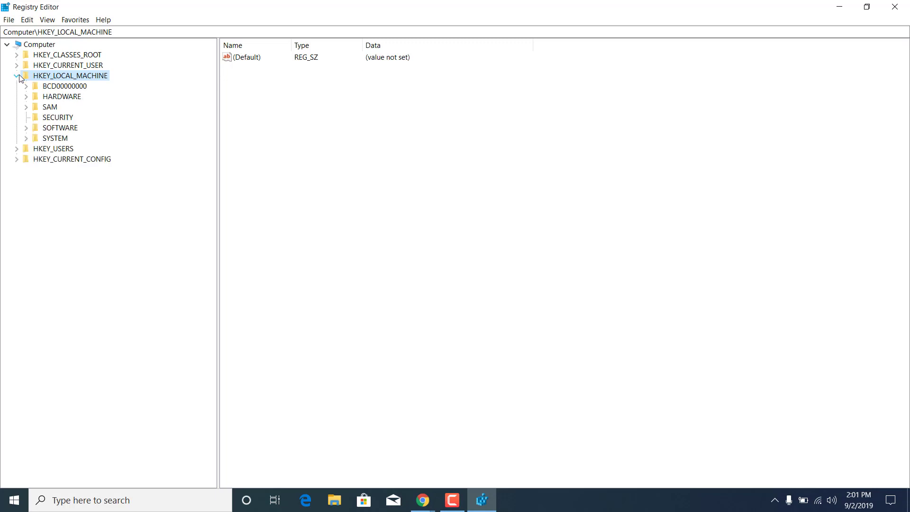
left_click(26, 139)
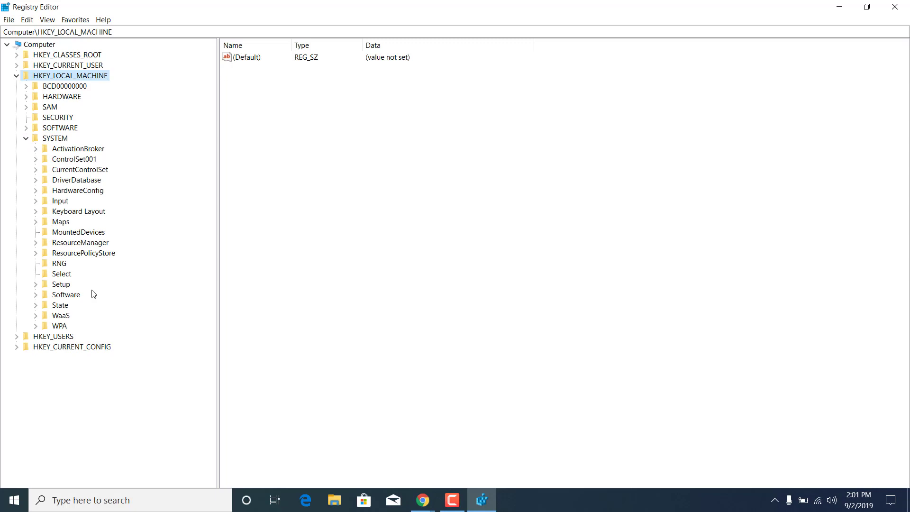
left_click(35, 170)
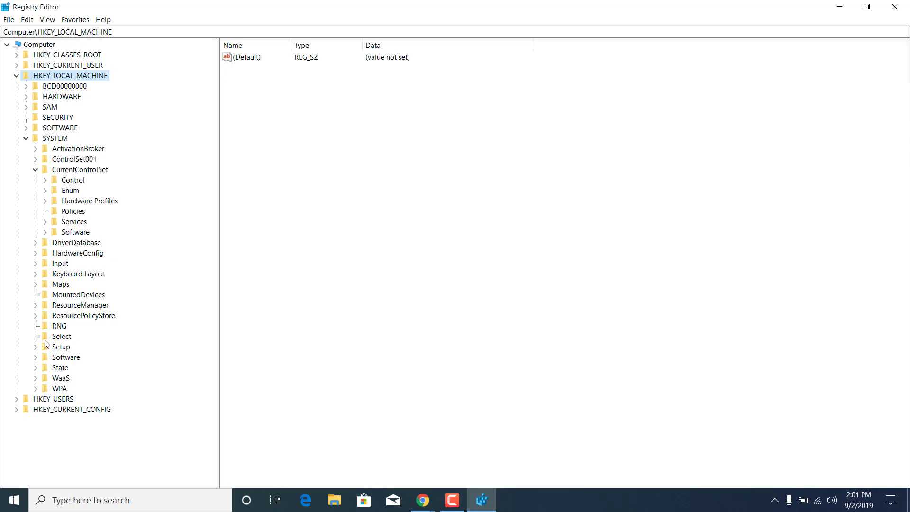
left_click(46, 221)
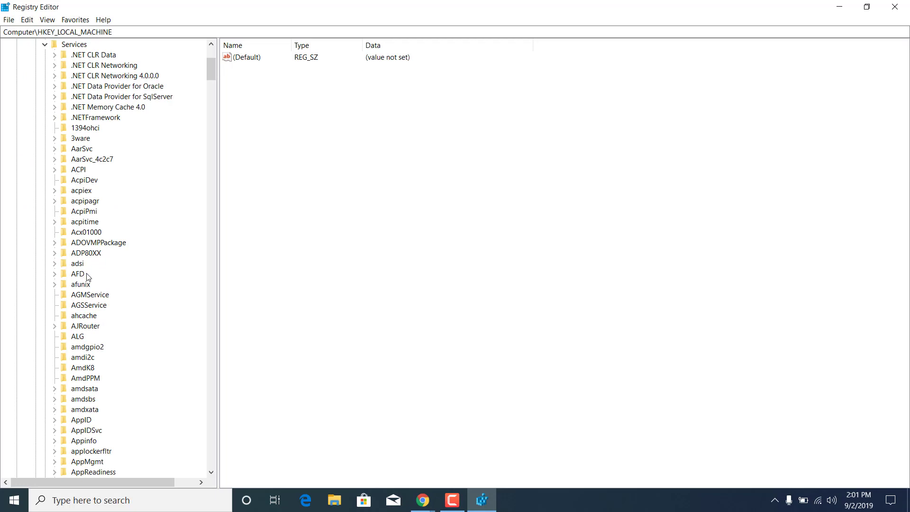
Jump to the Tcpip service by typing 'tcpipreg', then expand and select Tcpip
scroll(86, 289, "down", 10)
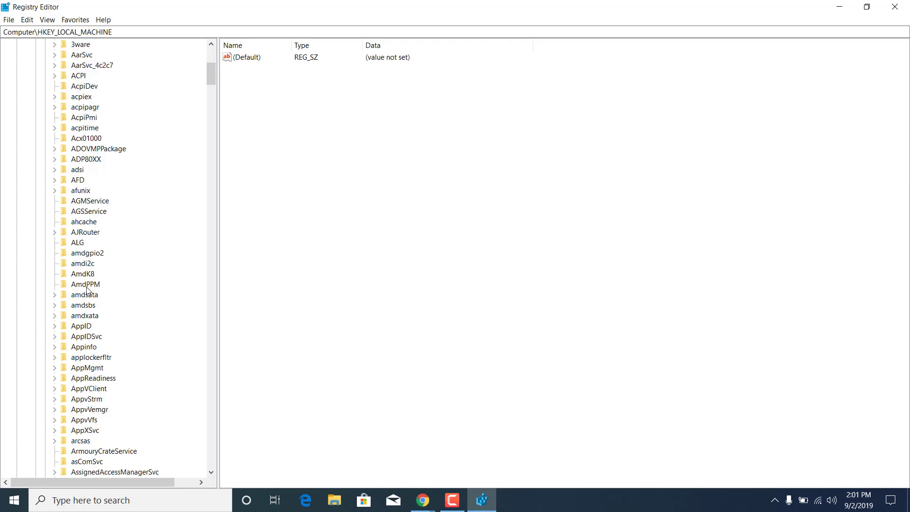
left_click(87, 293)
type("tcpipreg")
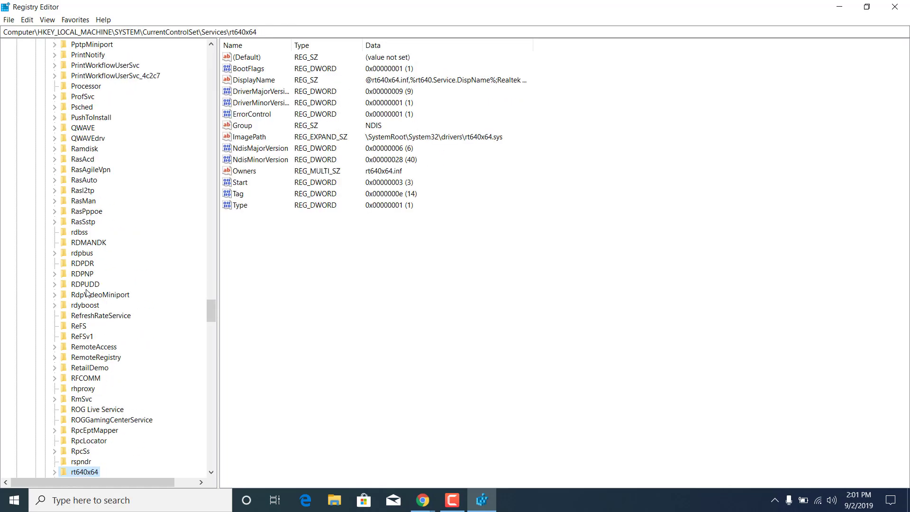
scroll(97, 318, "down", 3)
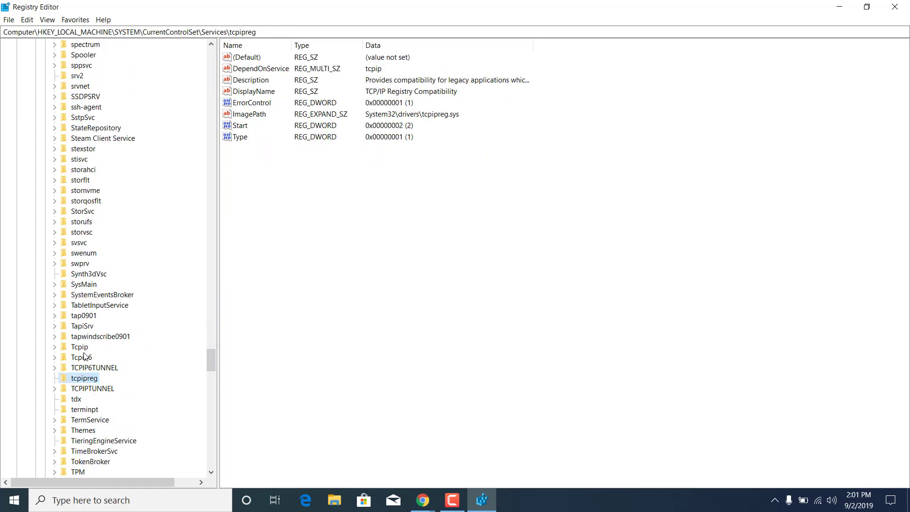
left_click(54, 347)
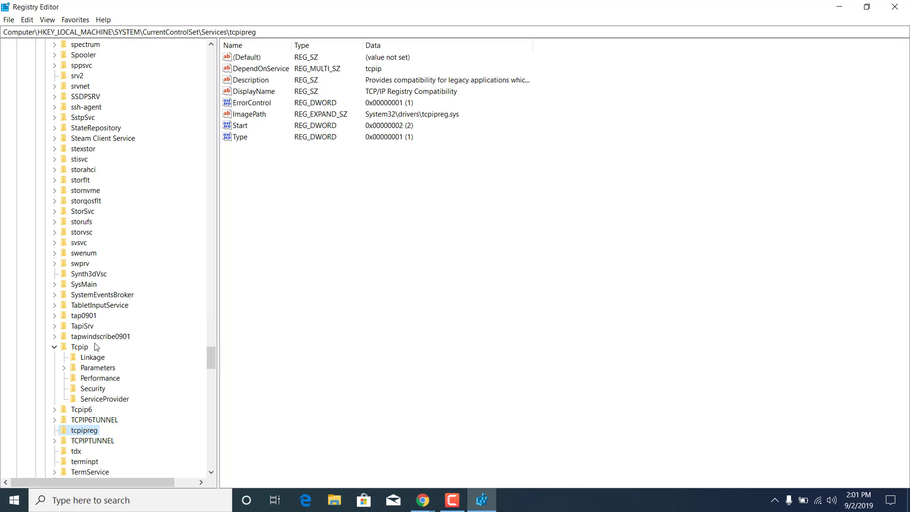
left_click(97, 348)
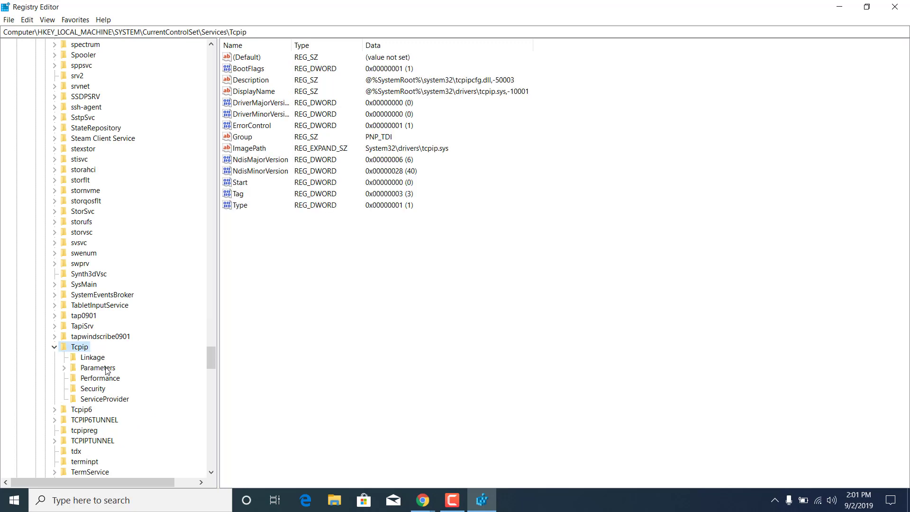
Show Tcpip\Parameters values and add a DWORD (32-bit) Value with the default name
left_click(97, 367)
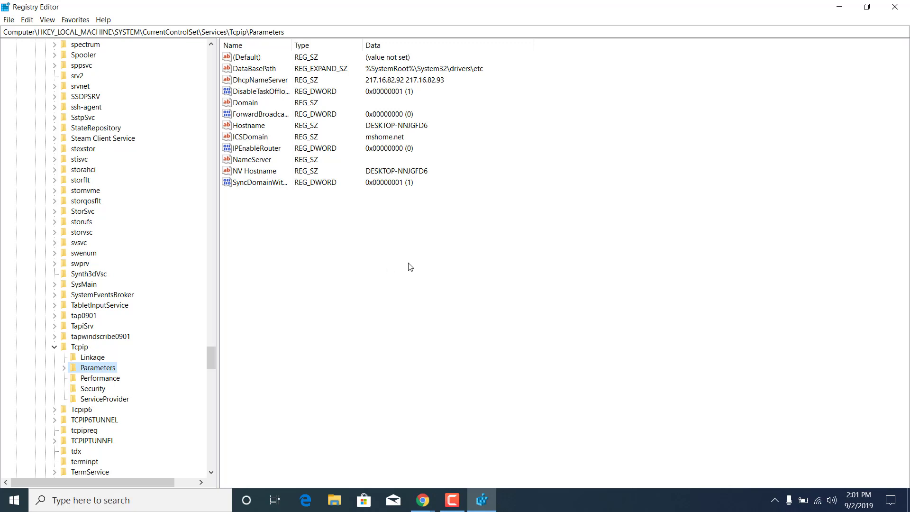
right_click(392, 279)
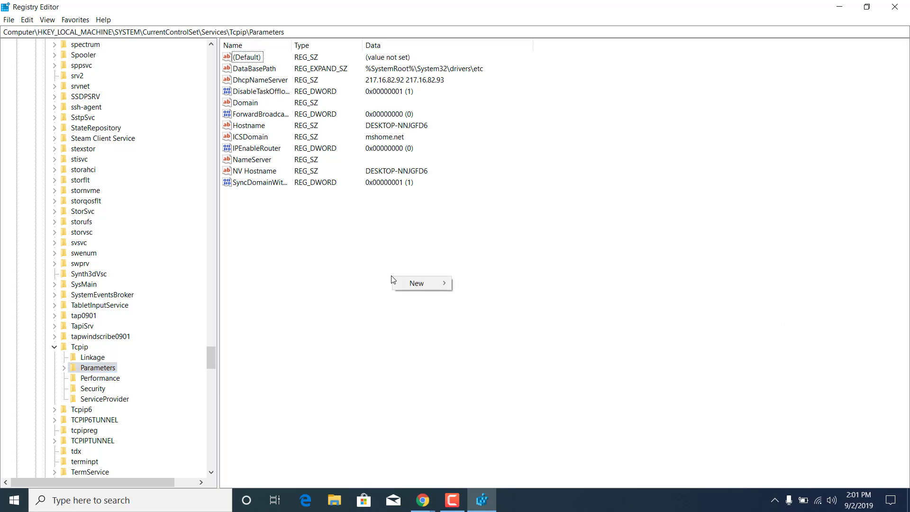
mouse_move(423, 282)
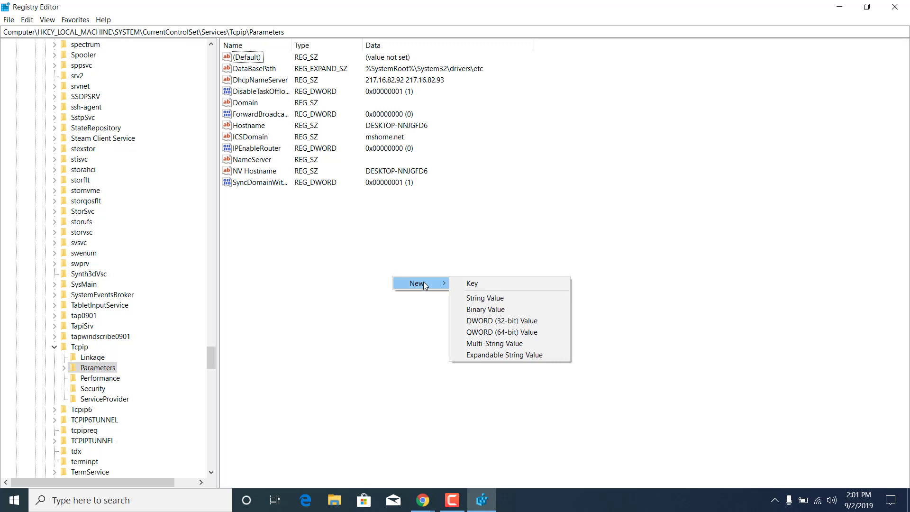
left_click(515, 322)
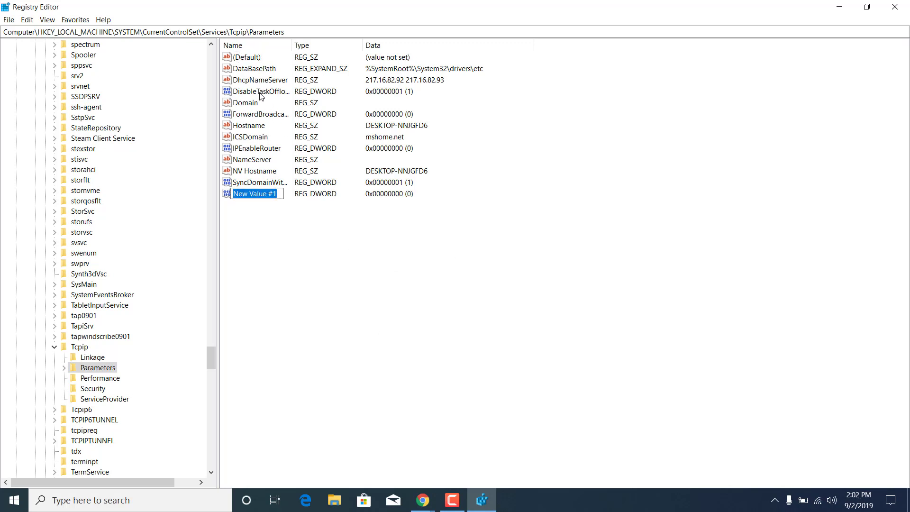
left_click(261, 93)
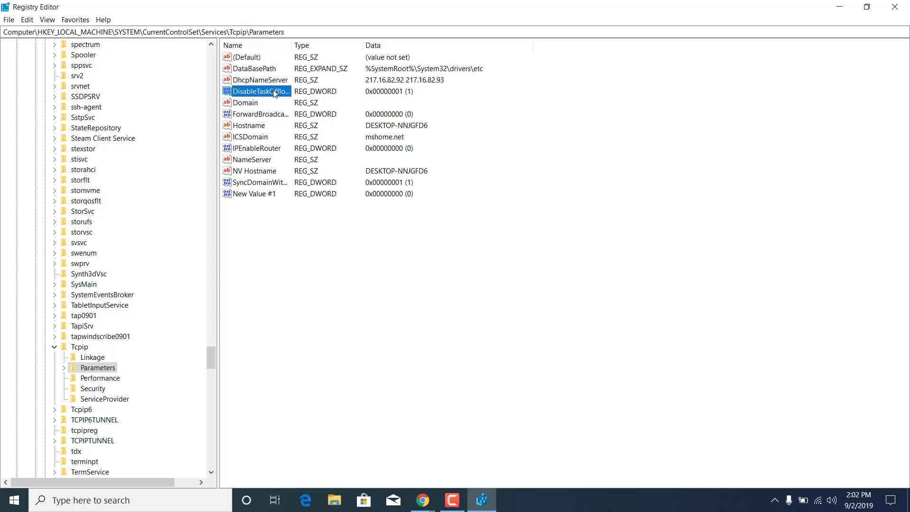
Delete the stray New Value #1 entry and confirm the removal
left_click(262, 194)
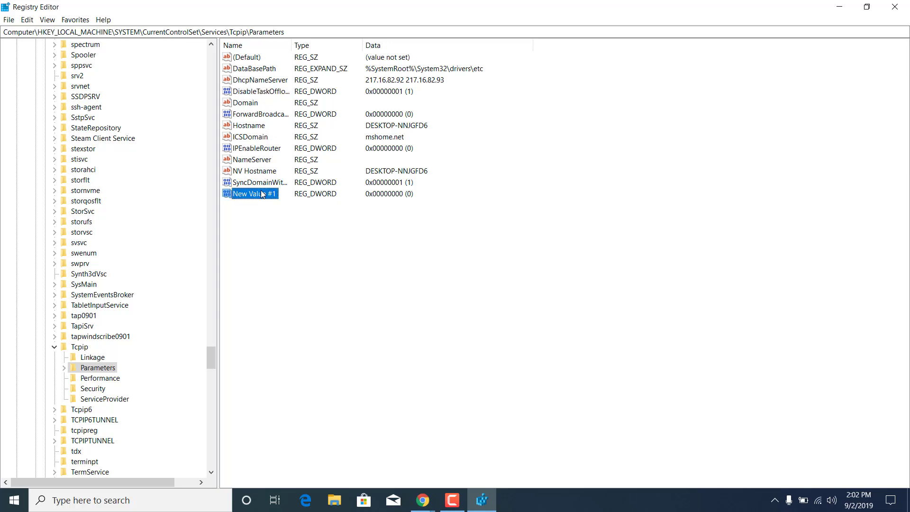
key("Delete")
key("Return")
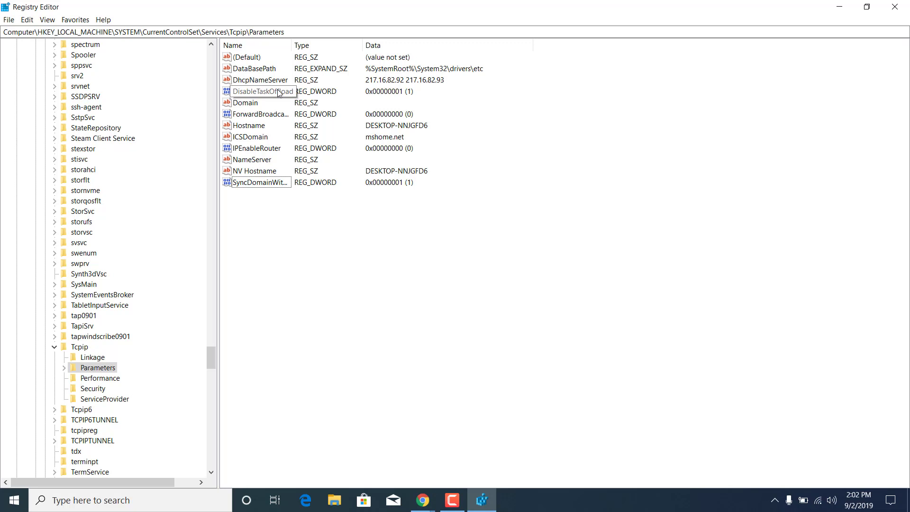
Change DisableTaskOffload's value data from 1 to 0 and save it
double_click(279, 93)
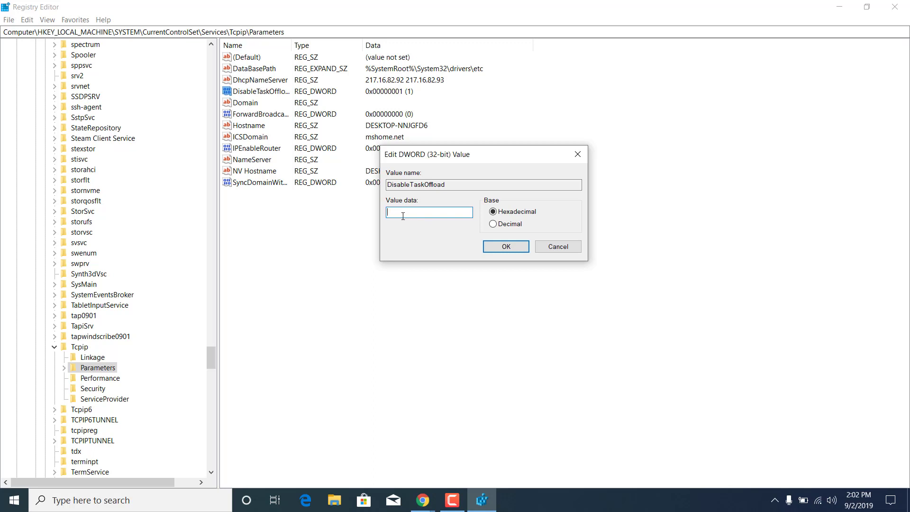
left_click(500, 249)
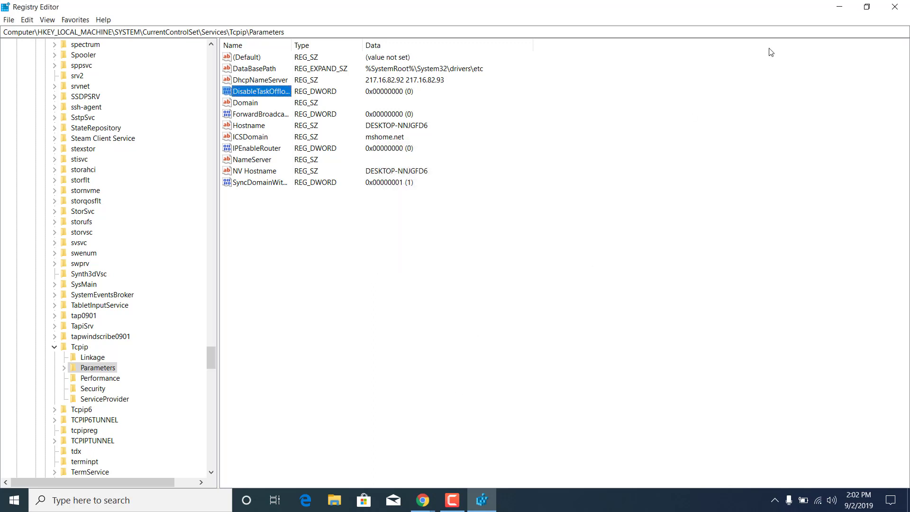
Close the Registry Editor window
left_click(894, 7)
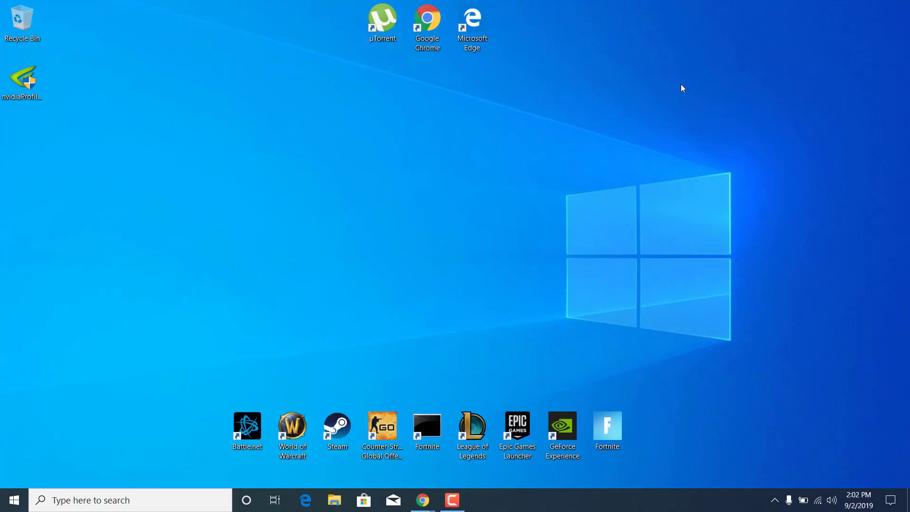